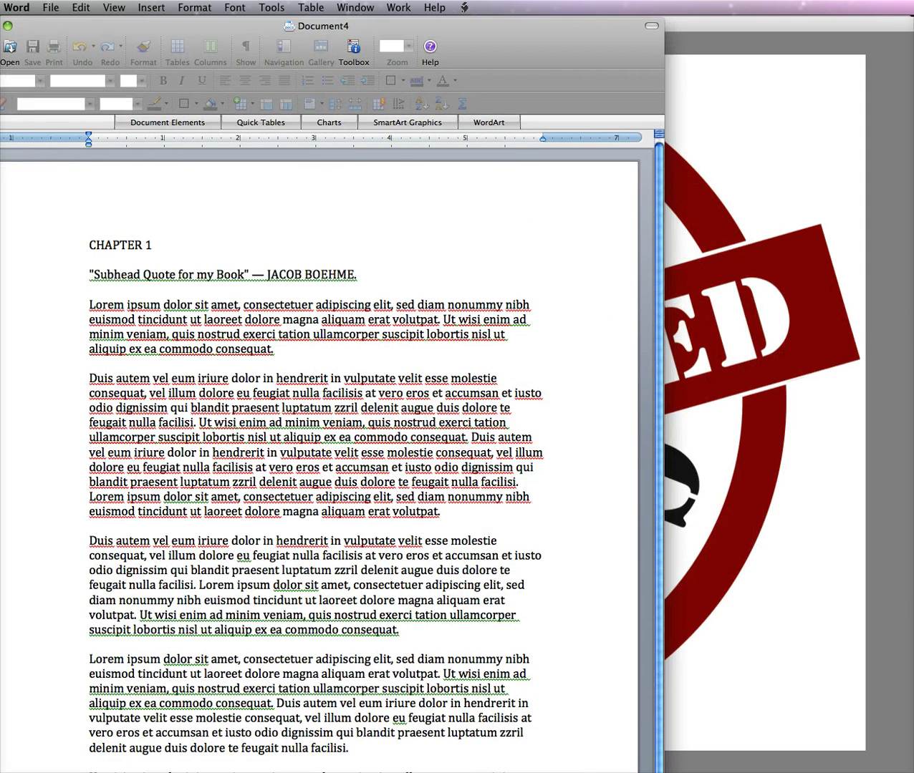
Step: Copy CHAPTER 1 through 'volutpat.' and paste a duplicate below it
drag(663, 772, 711, 766)
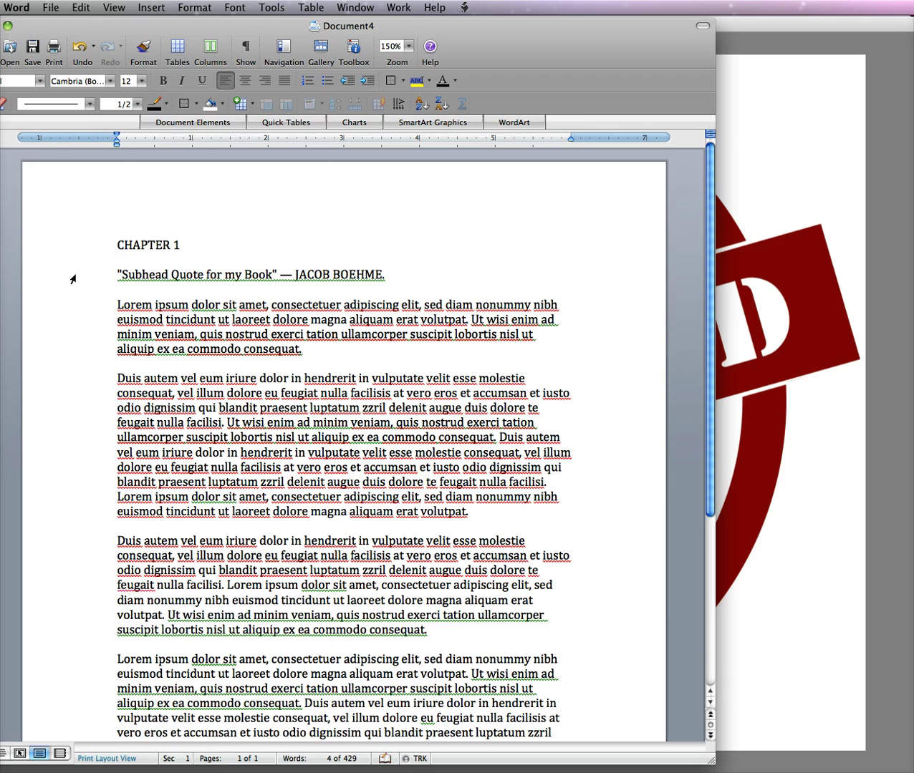
scroll(99, 287, down, 5)
scroll(99, 287, up, 5)
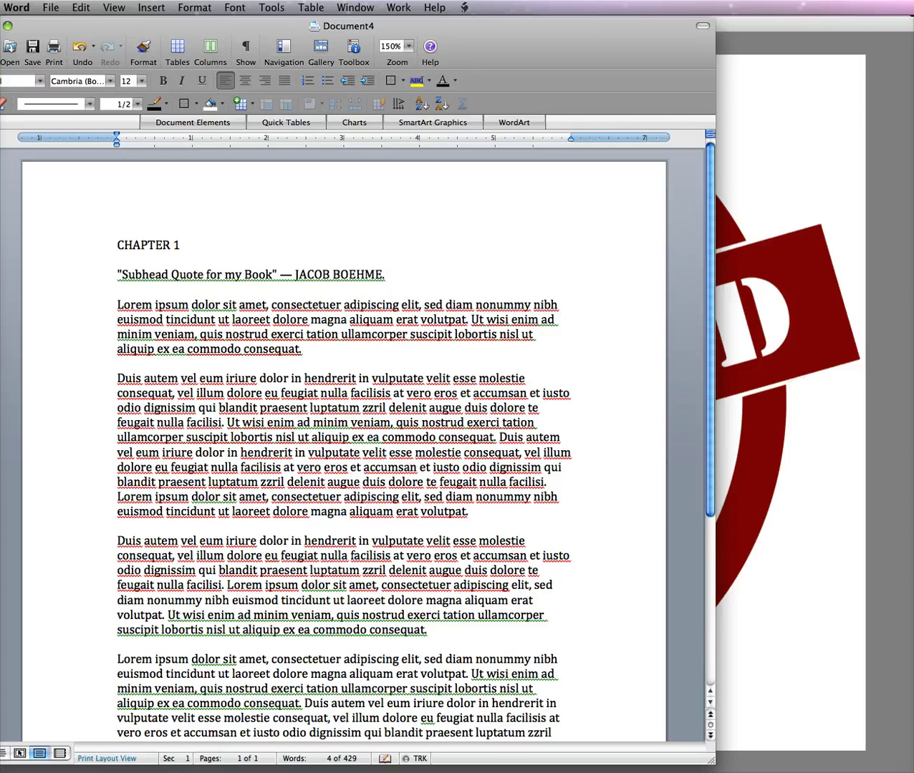
drag(117, 245, 489, 514)
key(super+c)
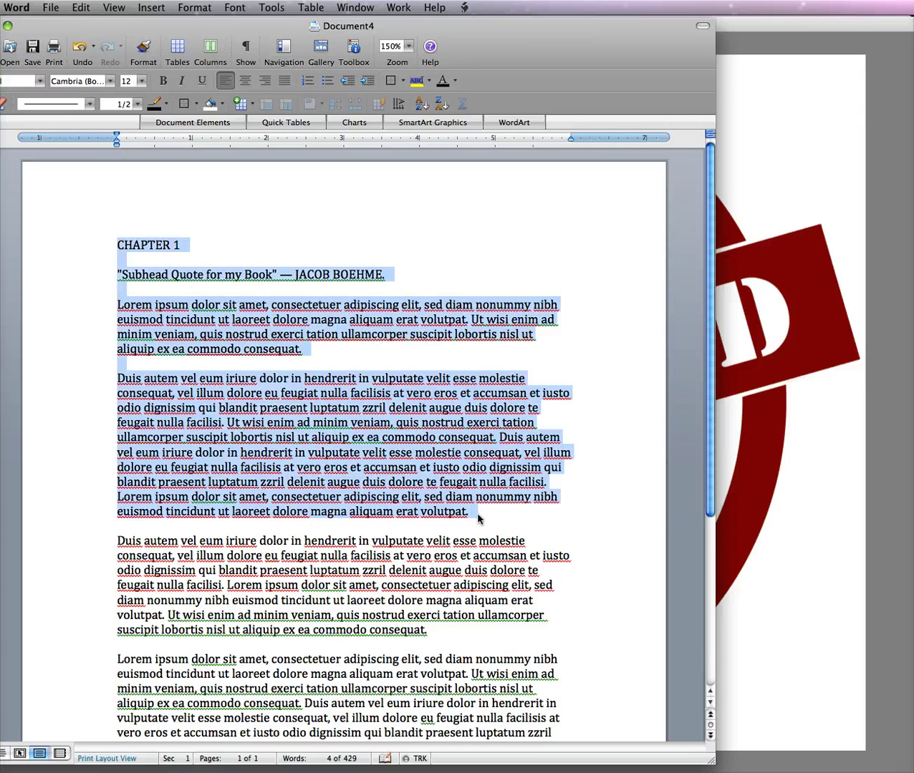
key(Right)
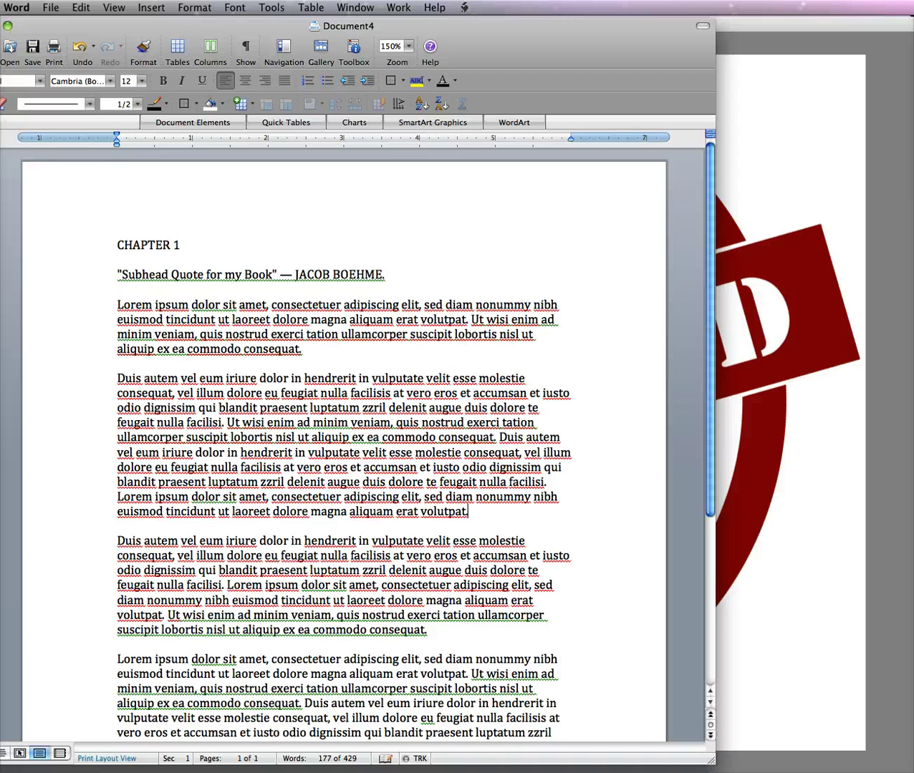
key(Return)
key(Return)
key(super+v)
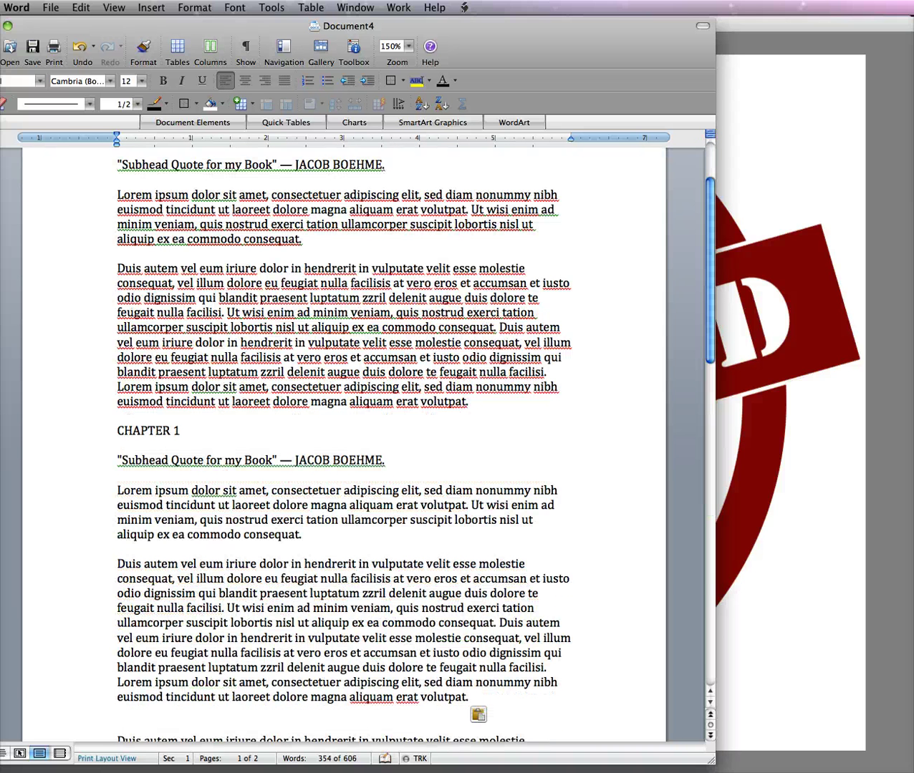
Step: Renumber the pasted chapter title to CHAPTER 2
double_click(176, 430)
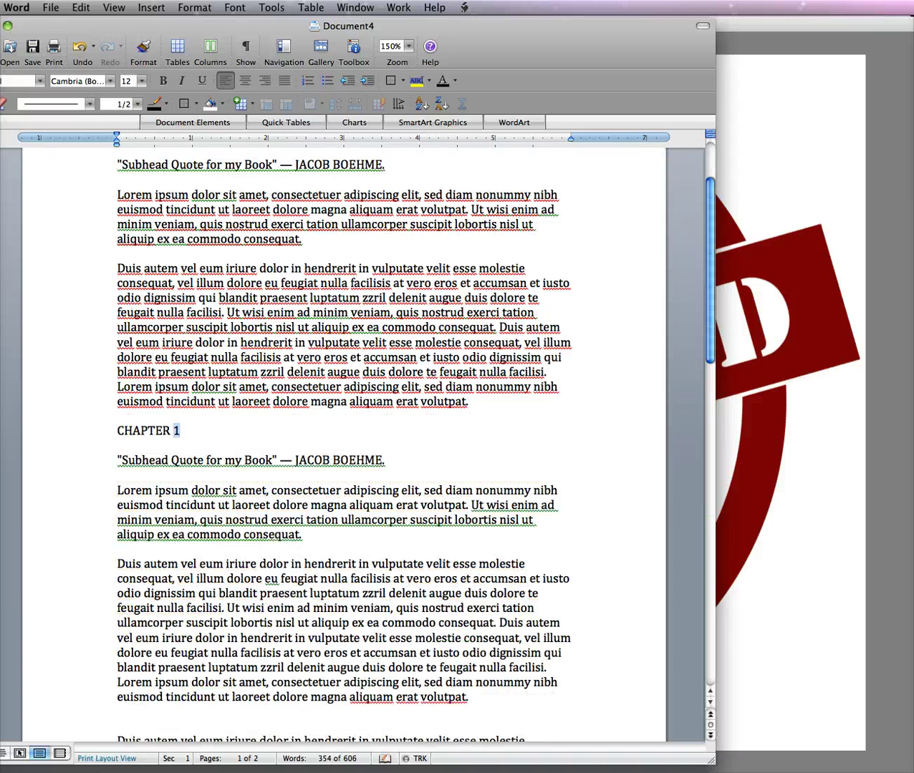
text(2)
scroll(102, 198, up, 3)
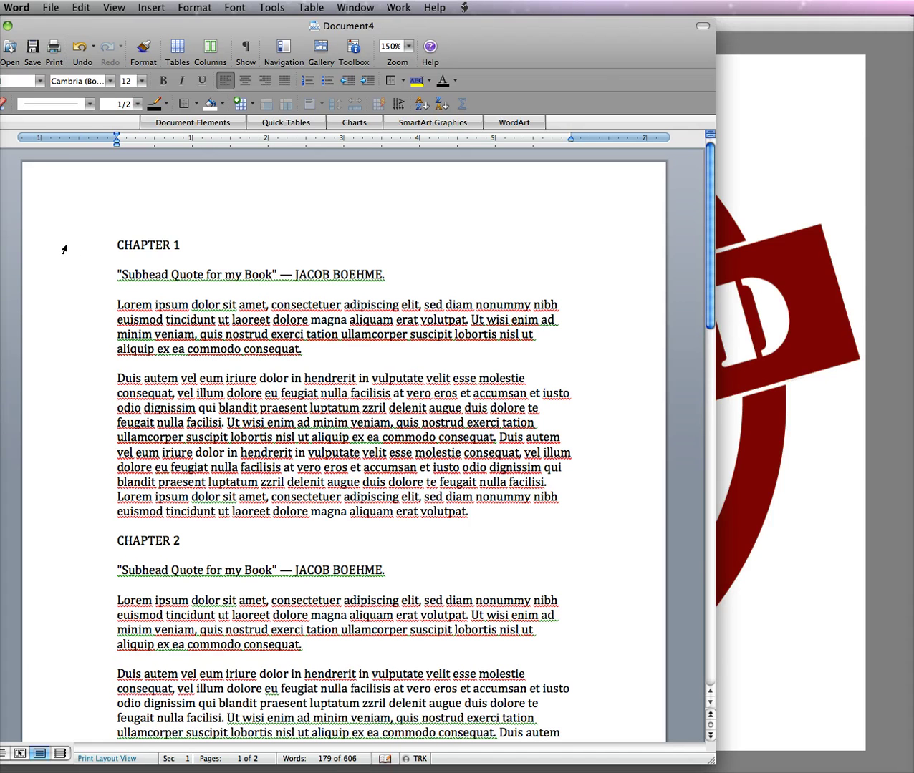
Step: Apply the Heading 1 style to the CHAPTER 1 and CHAPTER 2 lines
key(shift+Down)
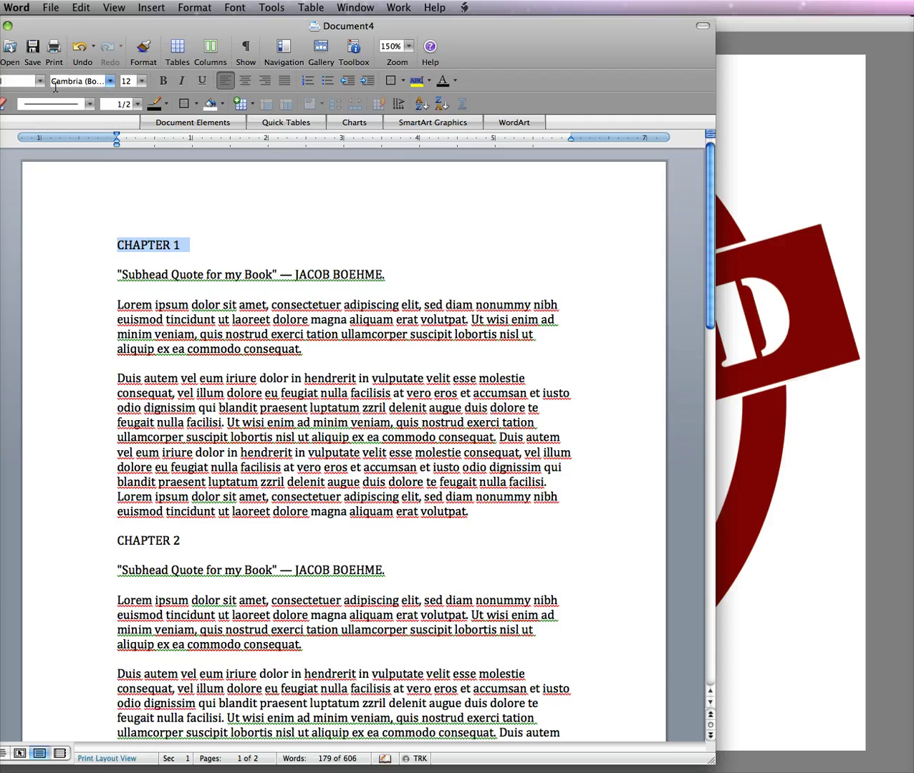
click(40, 81)
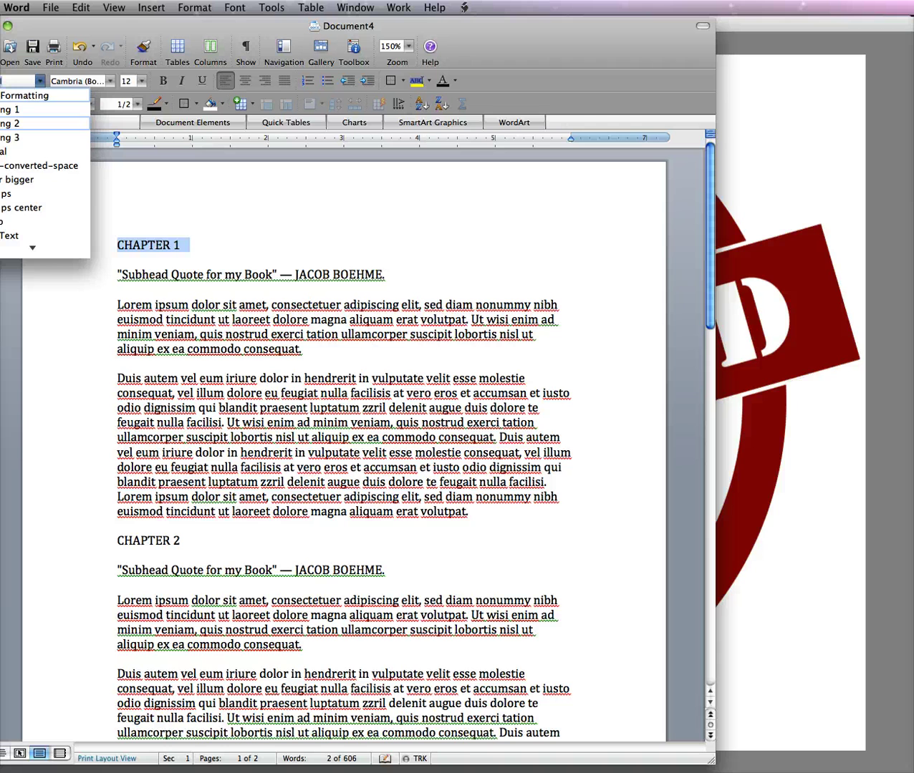
click(245, 190)
drag(47, 26, 84, 26)
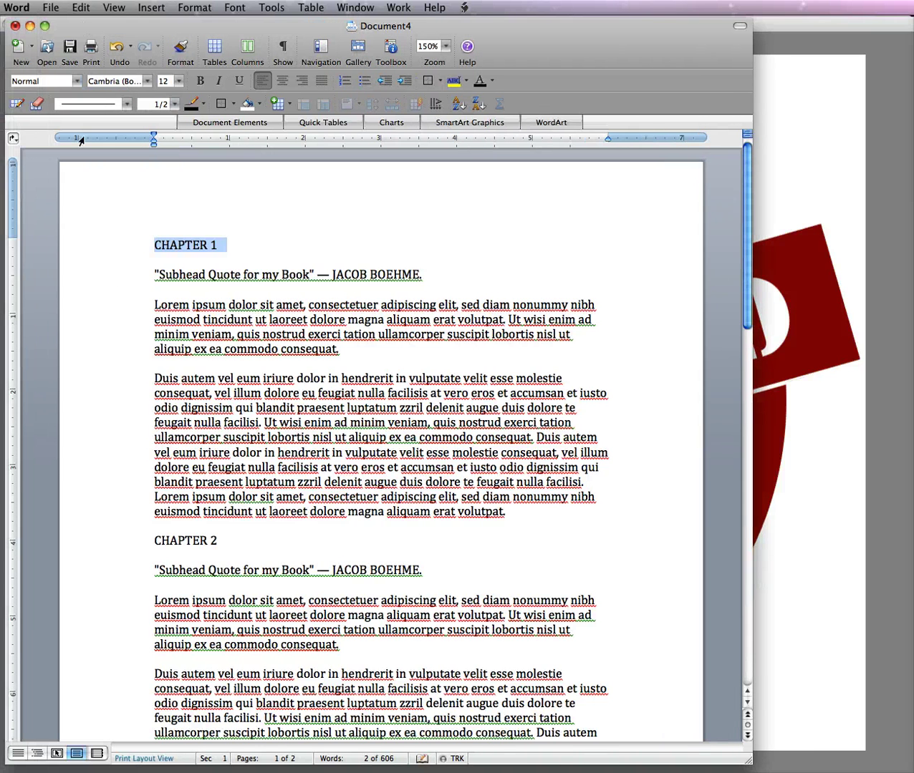
click(77, 80)
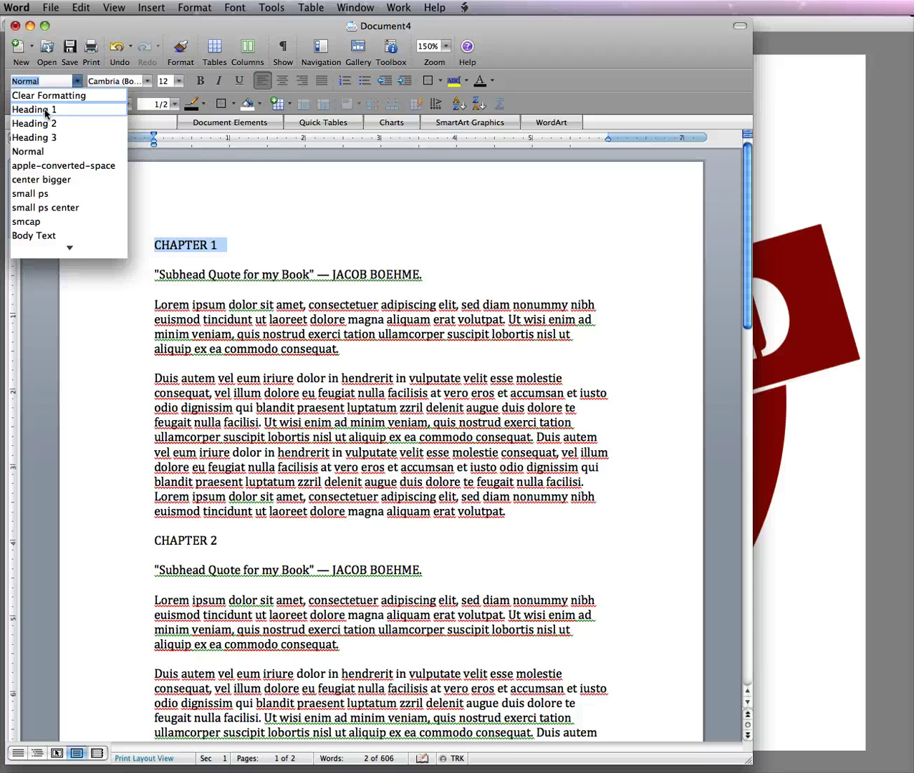
click(46, 111)
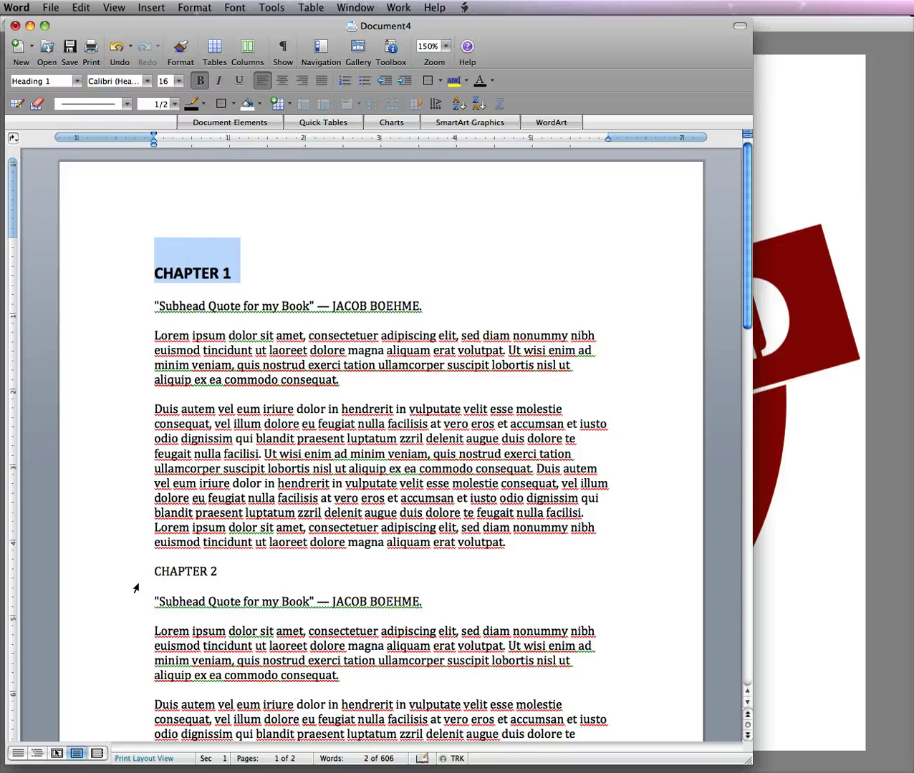
click(126, 575)
click(77, 83)
click(45, 112)
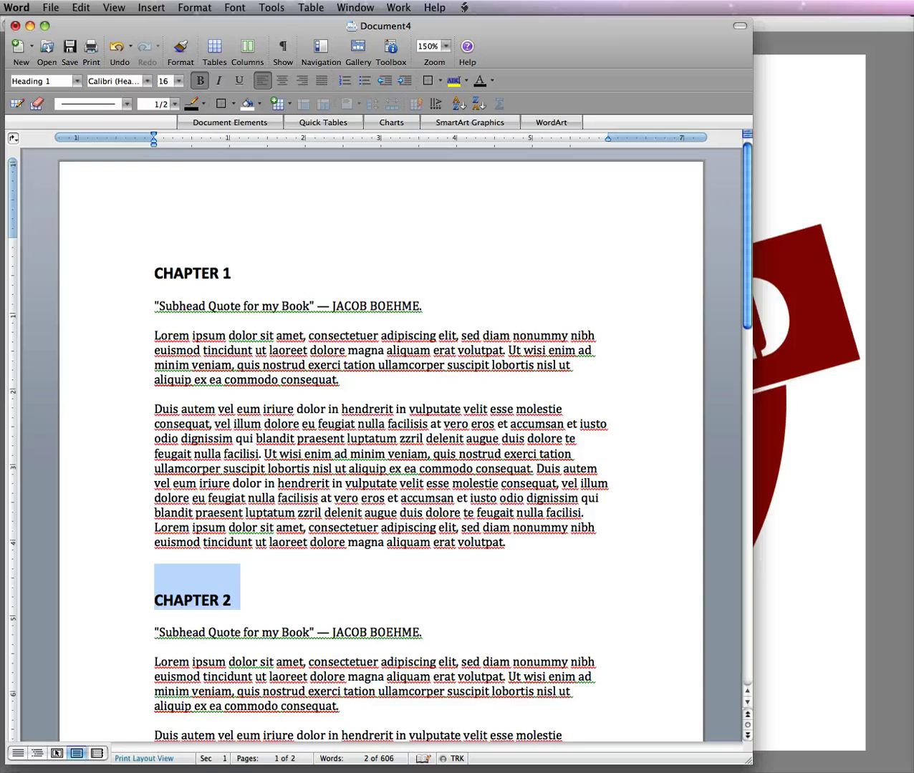
Step: Leave the CHAPTER 1 subhead quote in its original style, with no heading applied
click(118, 311)
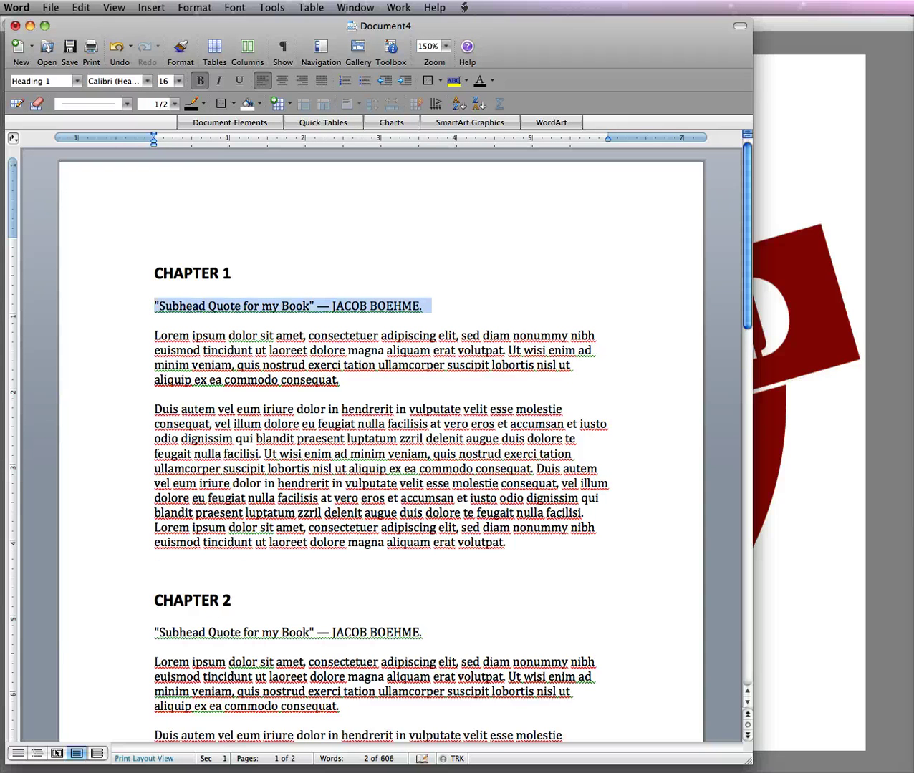
click(75, 82)
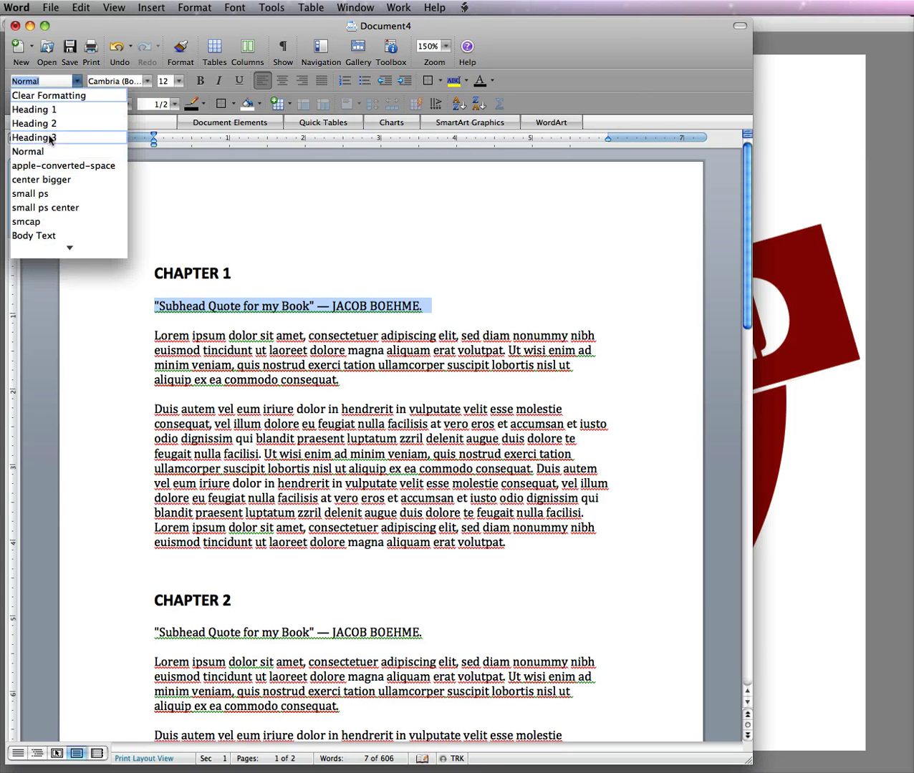
key(Escape)
click(411, 511)
scroll(411, 511, down, 10)
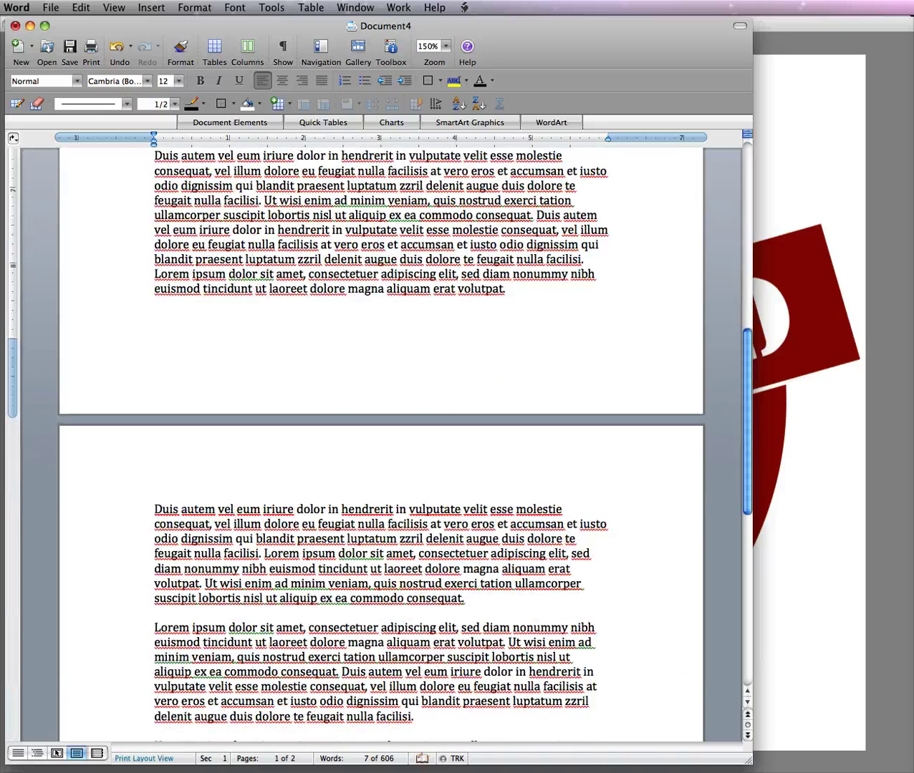
scroll(411, 511, up, 8)
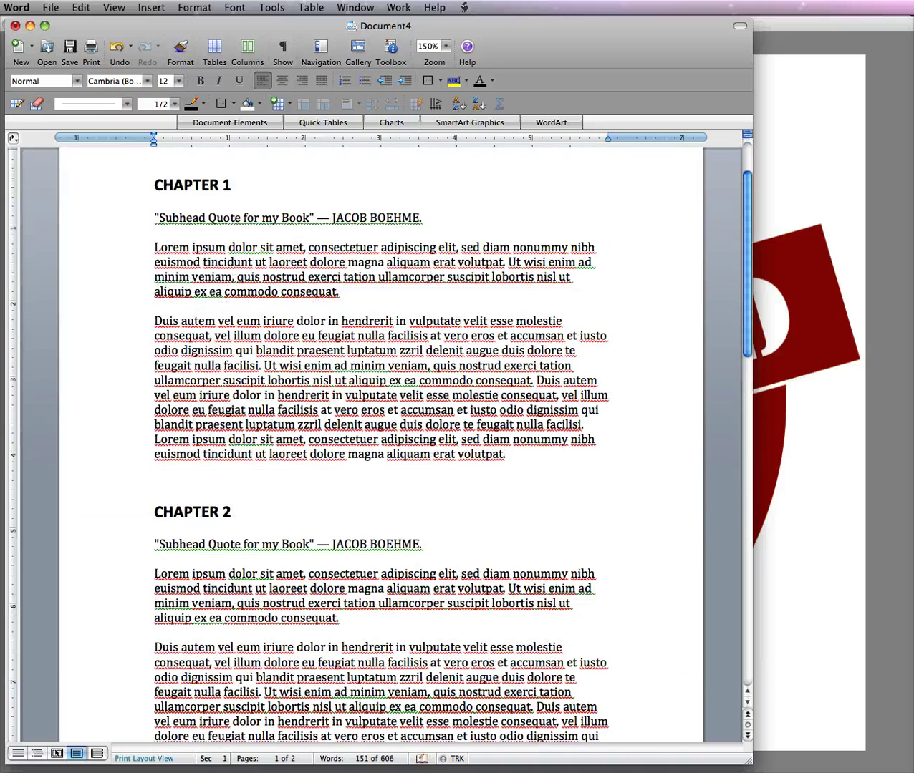
scroll(379, 444, up, 3)
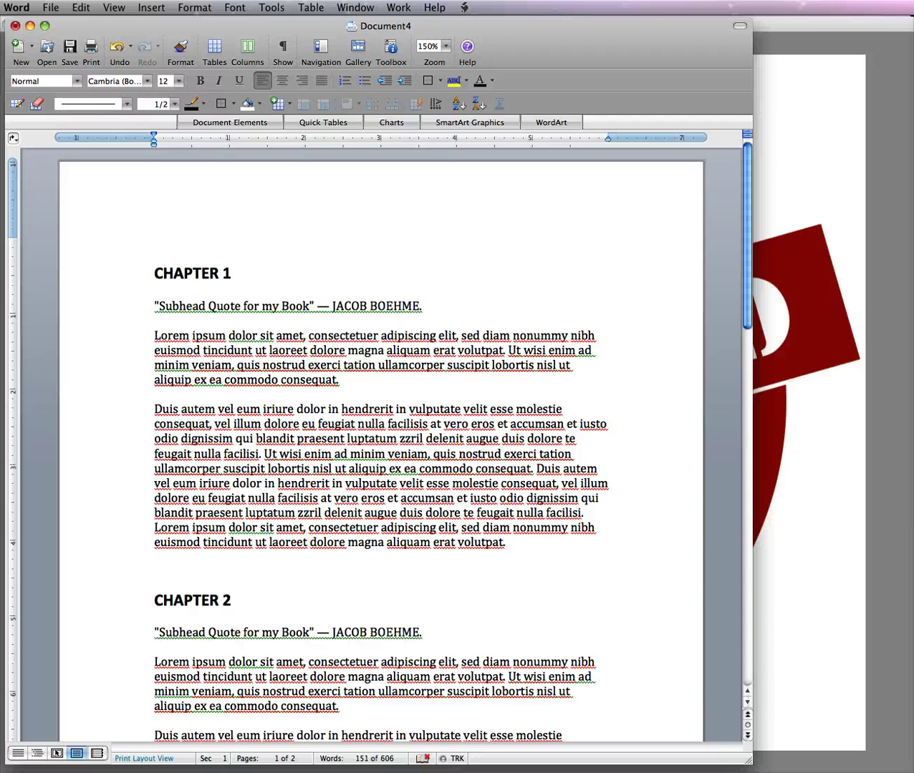
click(317, 349)
Step: Select the whole Word manuscript and switch to word2cleanhtml.com in Firefox
key(super+a)
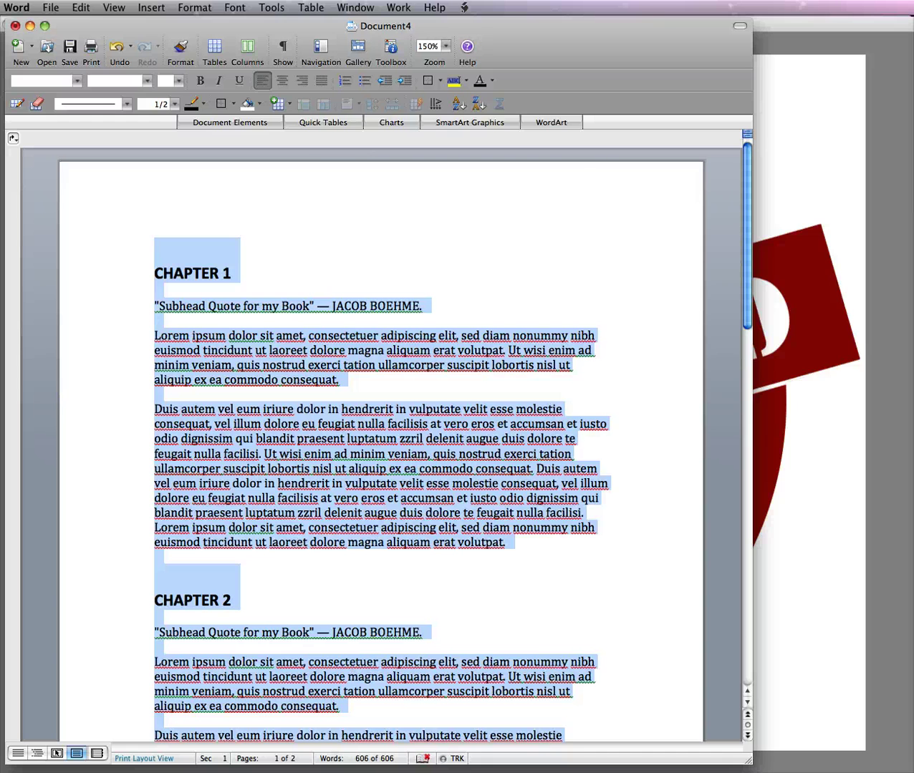
key(super+Tab)
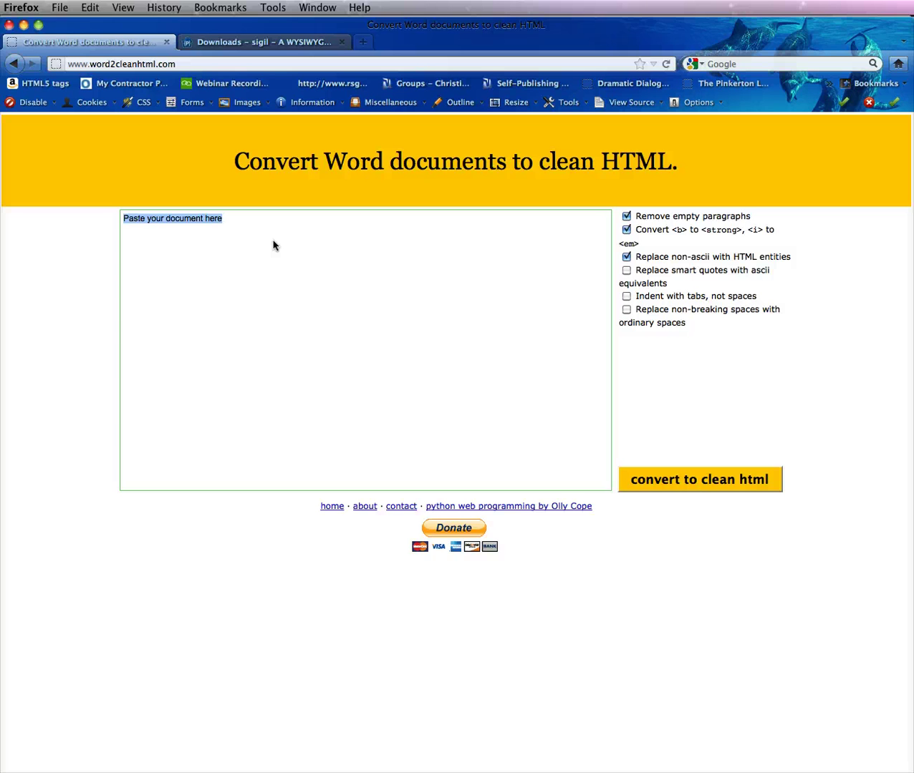
Step: Paste the Word chapters into word2cleanhtml, convert them, and take the clean HTML output back to Sigil
key(super+v)
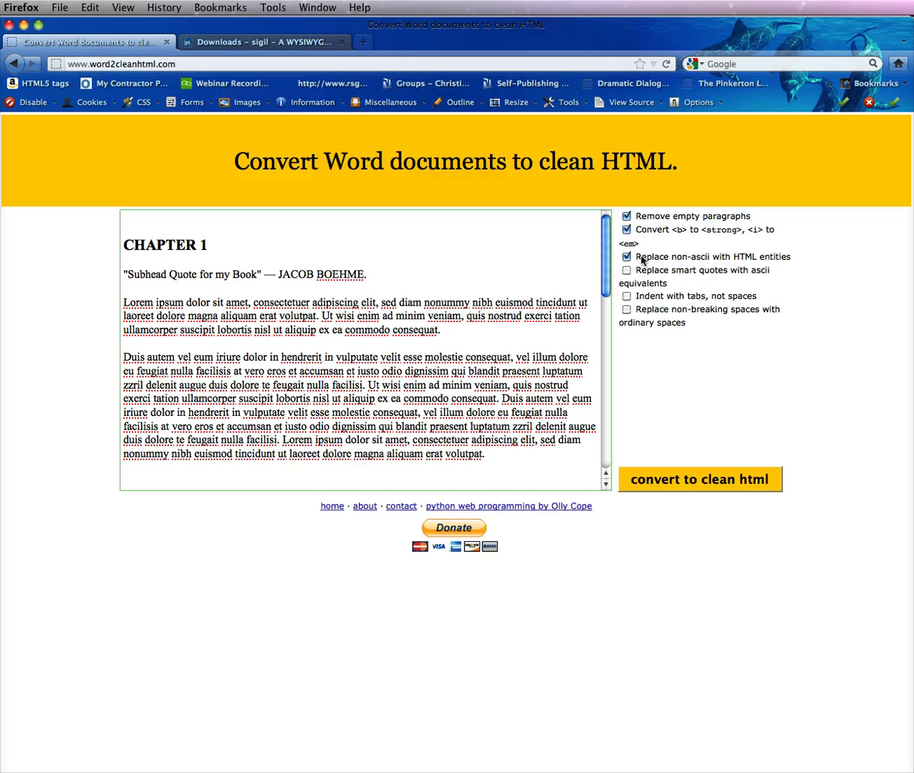
click(680, 485)
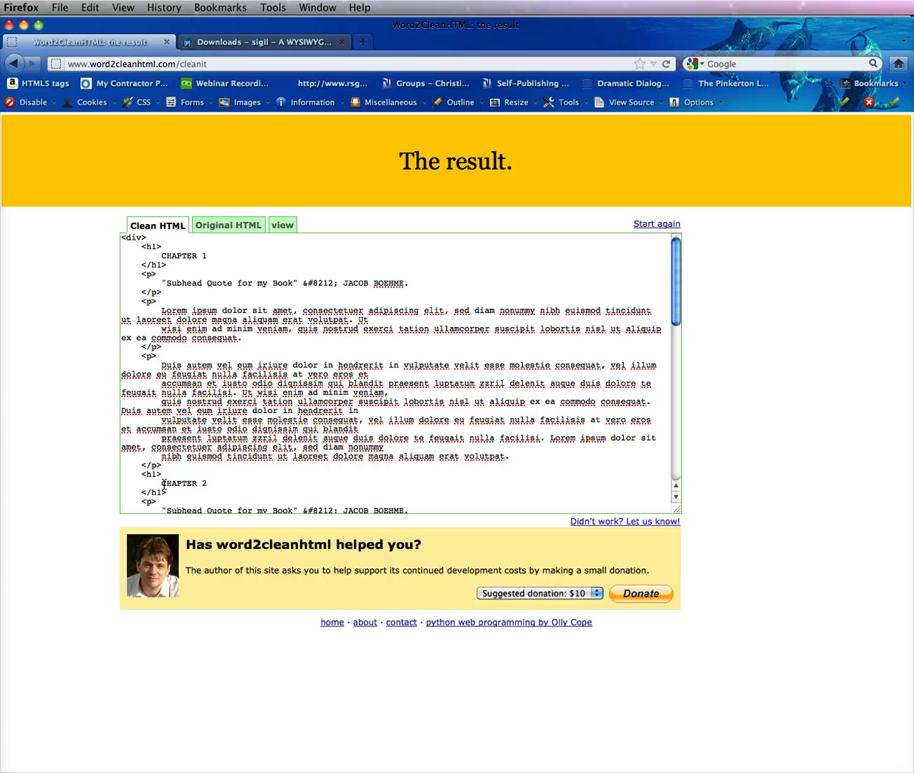
click(228, 350)
key(super+a)
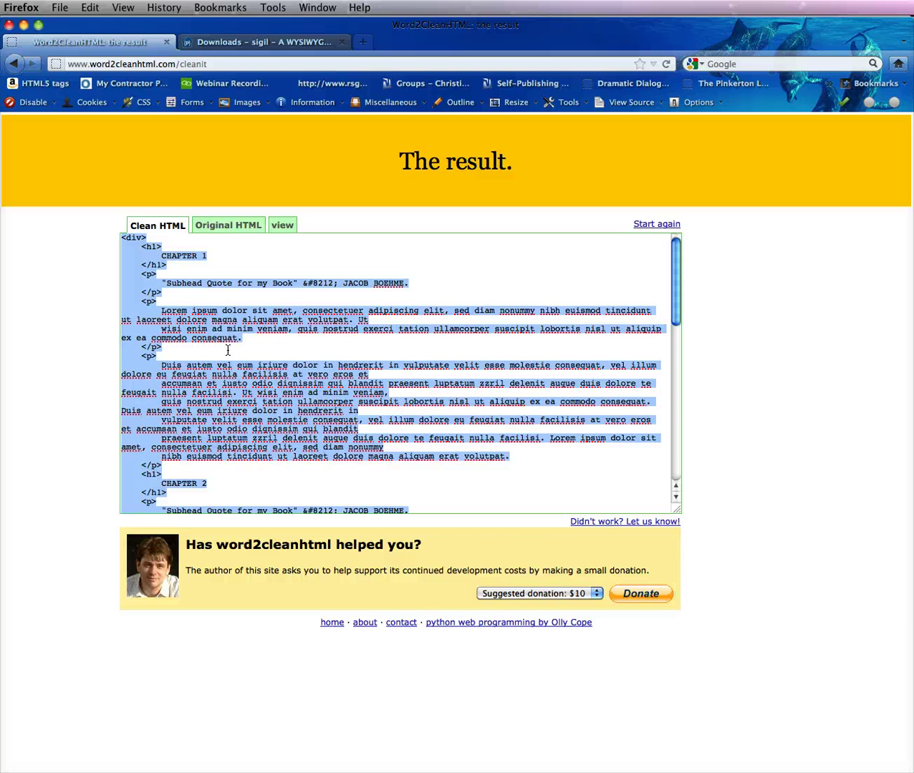
key(super+Tab)
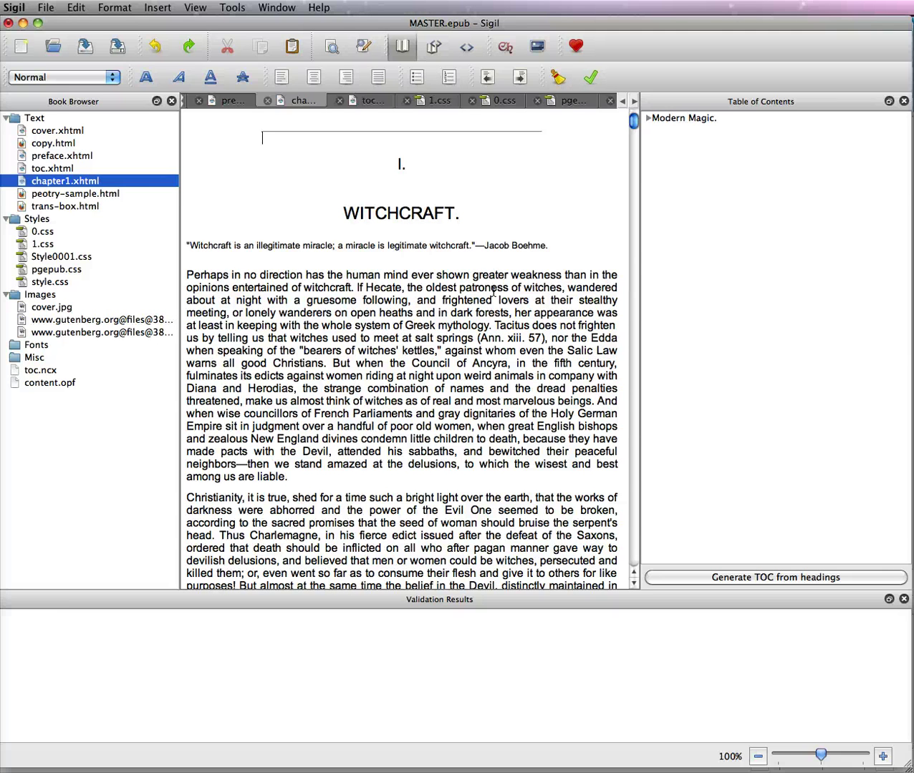
Step: Delete the old WITCHCRAFT text from chapter1.xhtml and select the leftover empty paragraph in Code View
key(super+a)
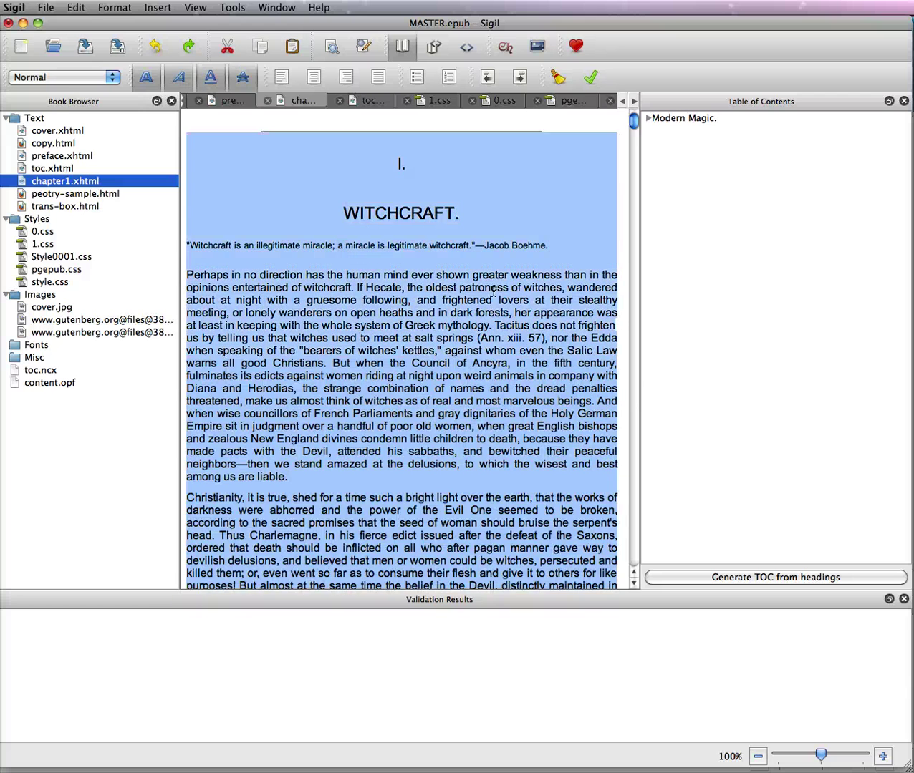
key(BackSpace)
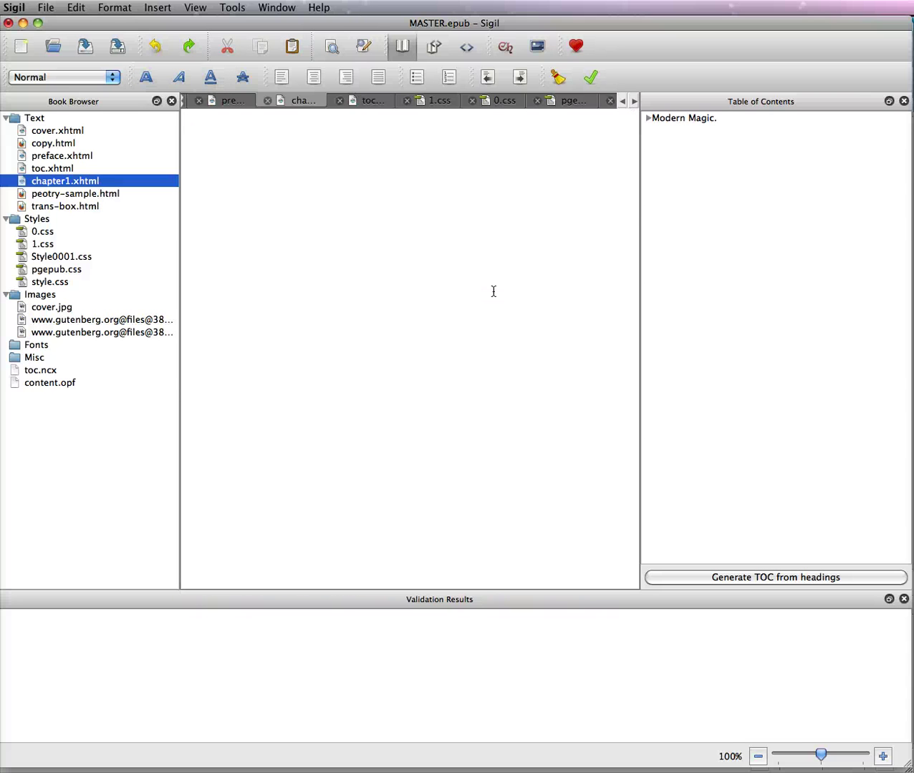
click(466, 48)
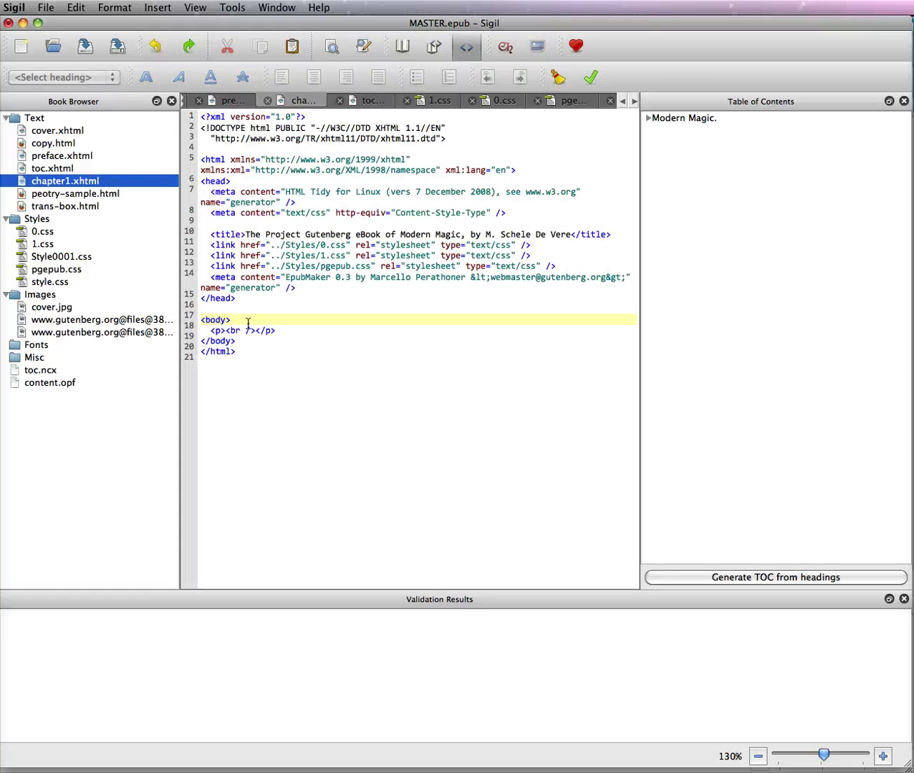
drag(210, 331, 264, 331)
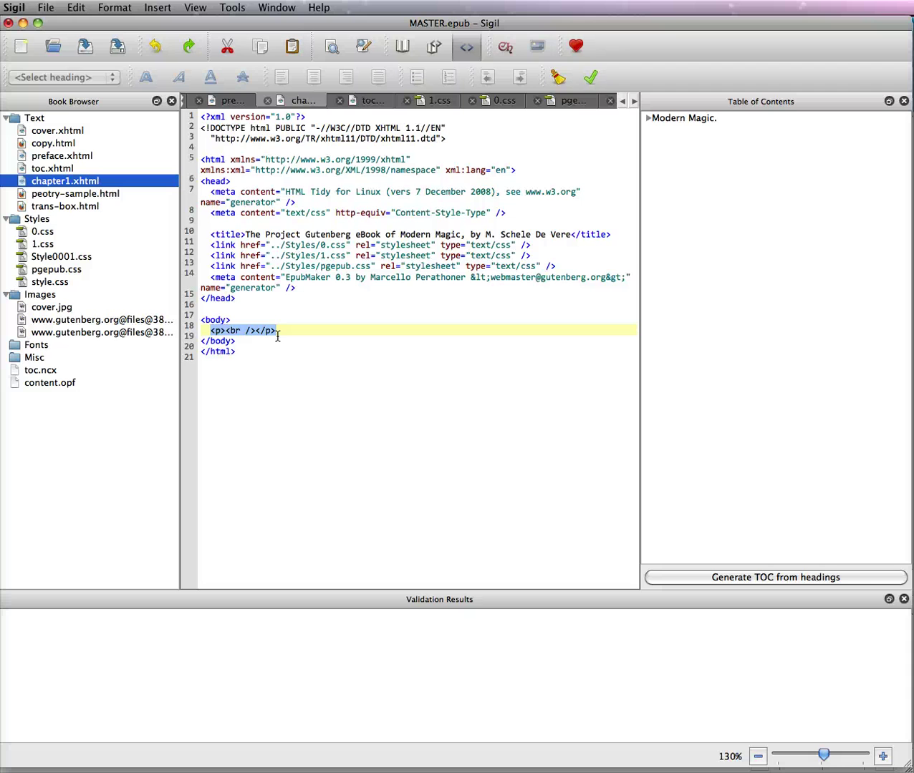
Step: Replace the empty paragraph with the pasted clean HTML and view CHAPTER 1 and 2 in Book View
key(BackSpace)
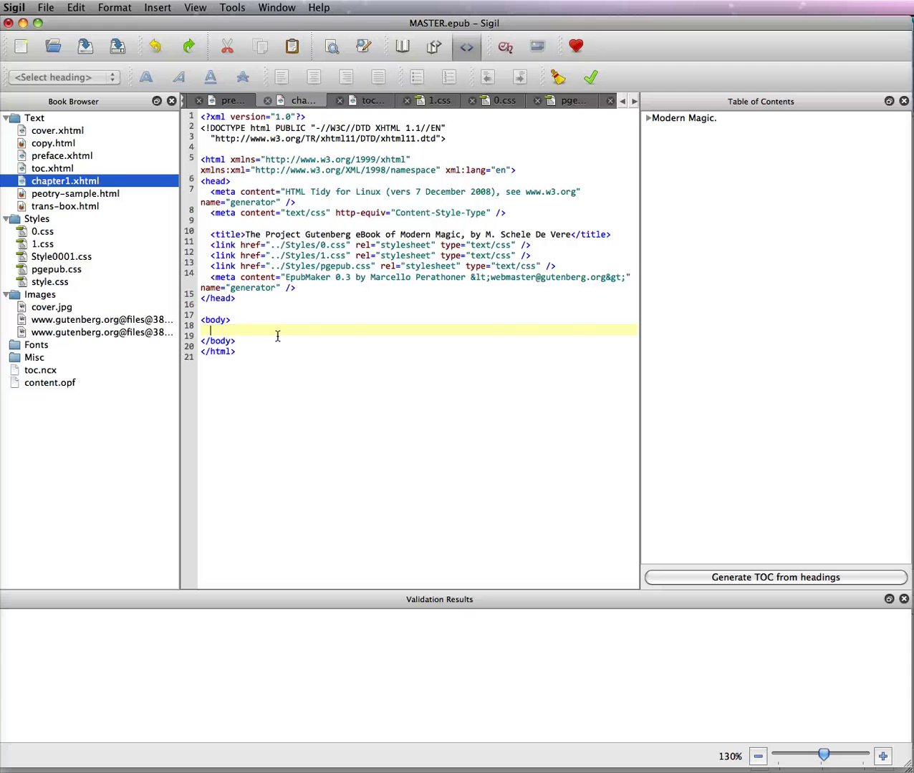
key(super+v)
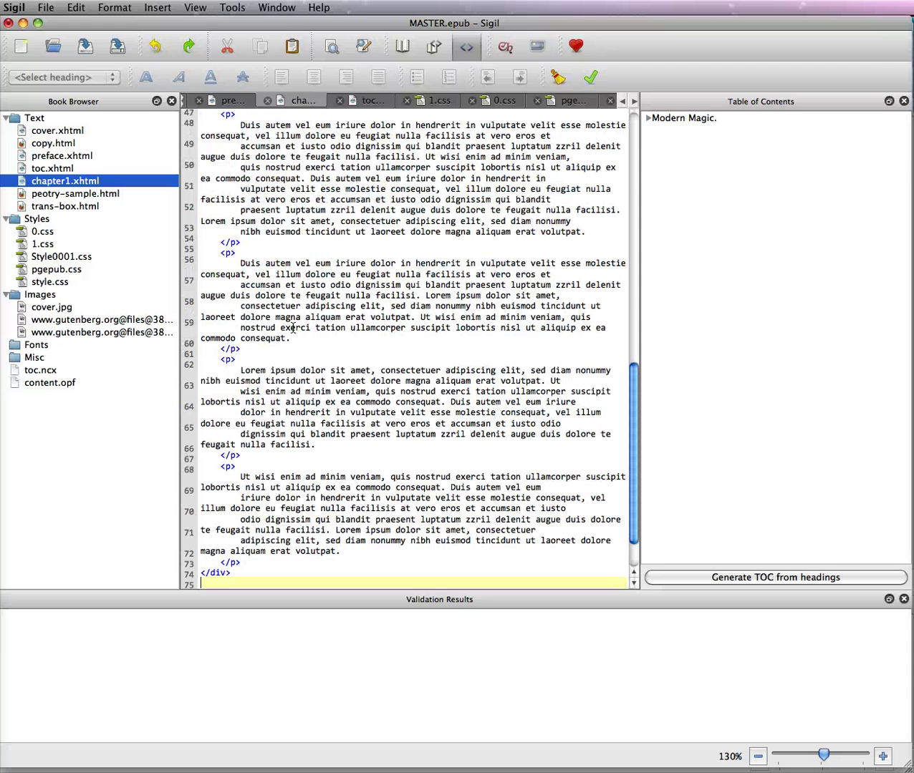
scroll(343, 222, up, 15)
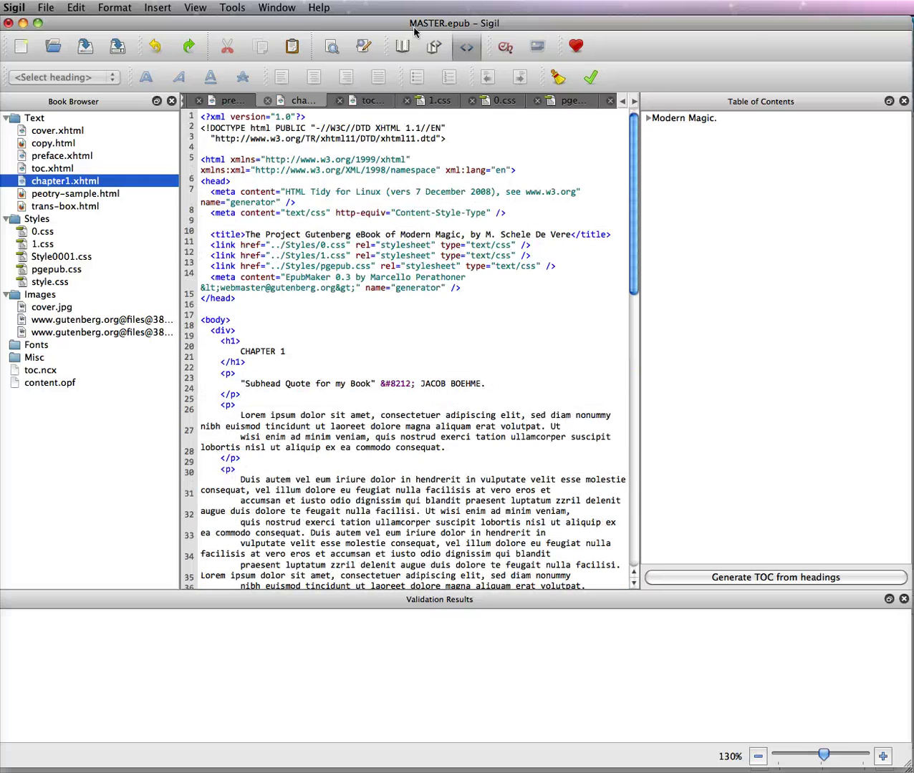
click(399, 46)
scroll(380, 265, up, 5)
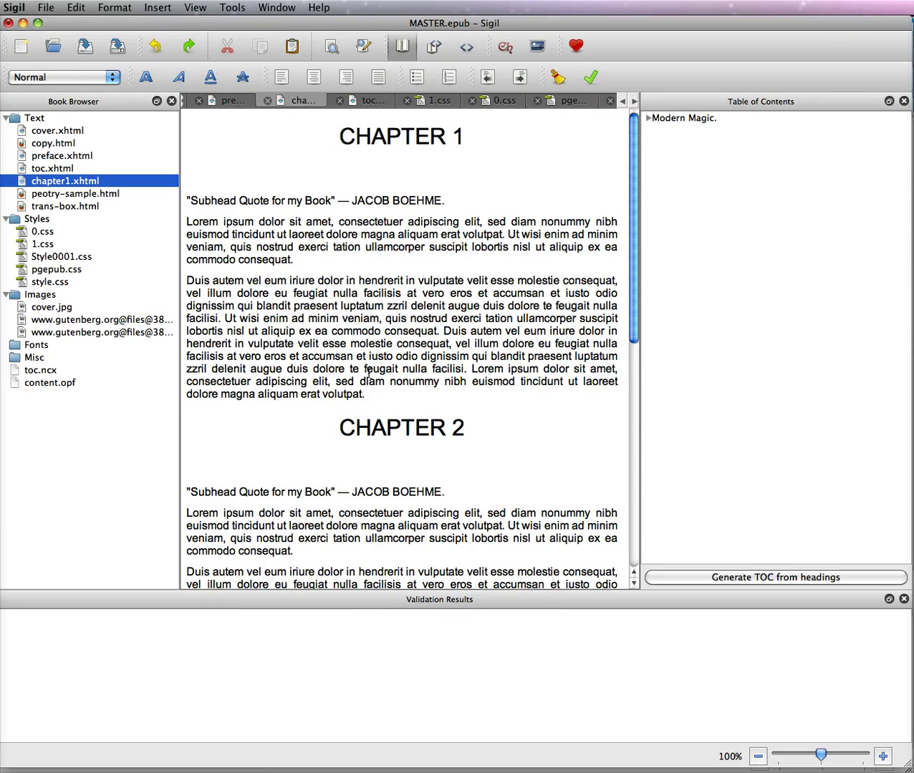
Step: Insert a chapter break after Chapter 1's final paragraph, creating Section0001.xhtml
drag(337, 395, 372, 395)
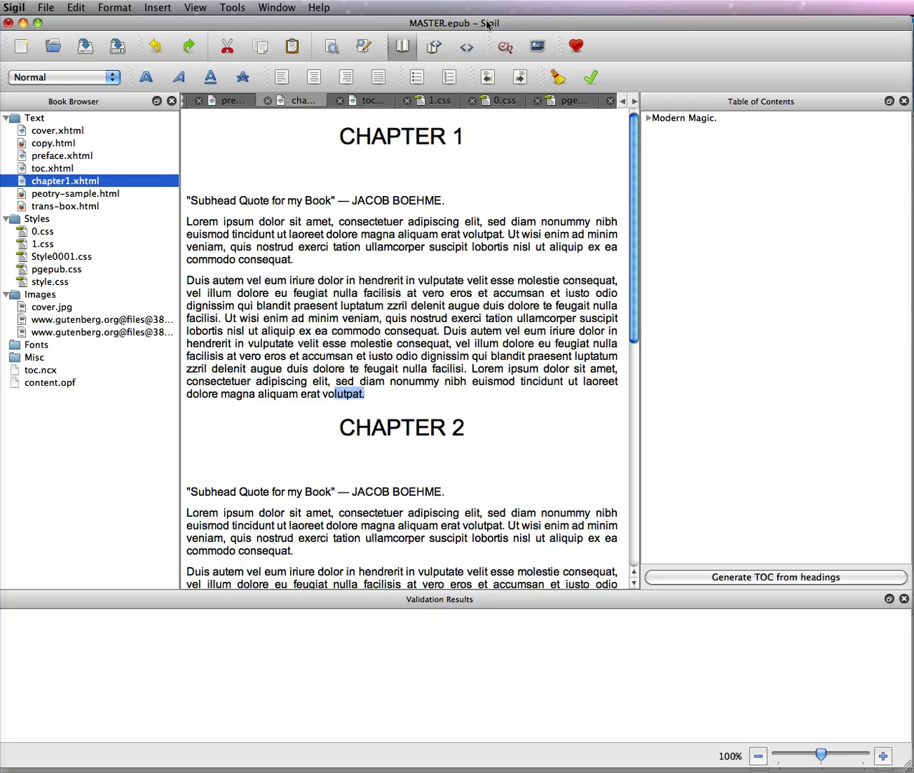
click(466, 47)
click(406, 402)
click(573, 446)
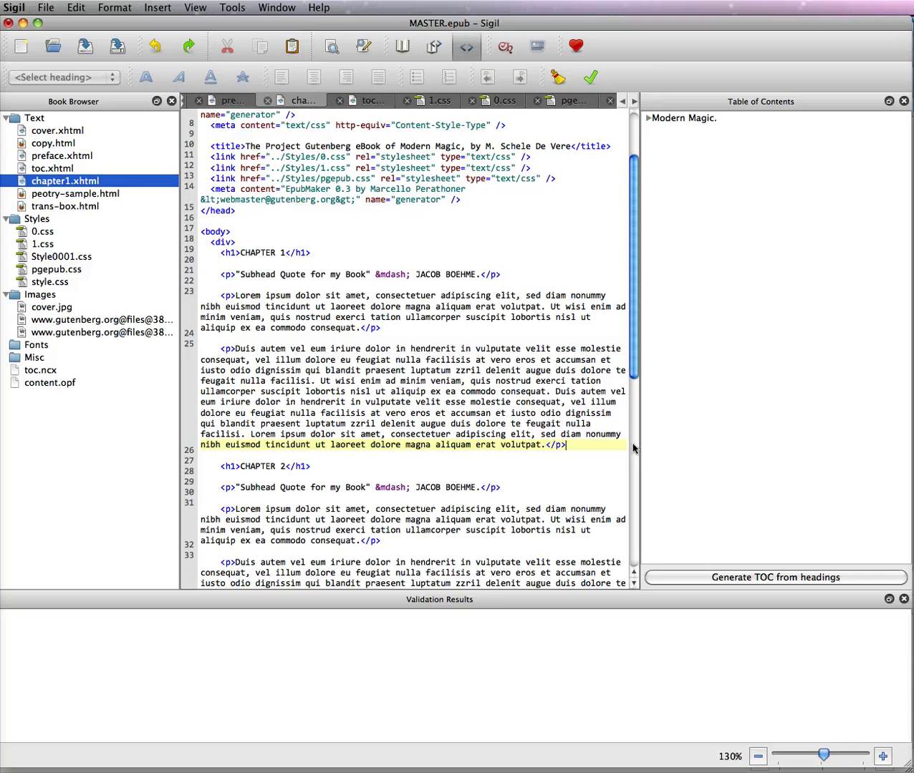
click(506, 48)
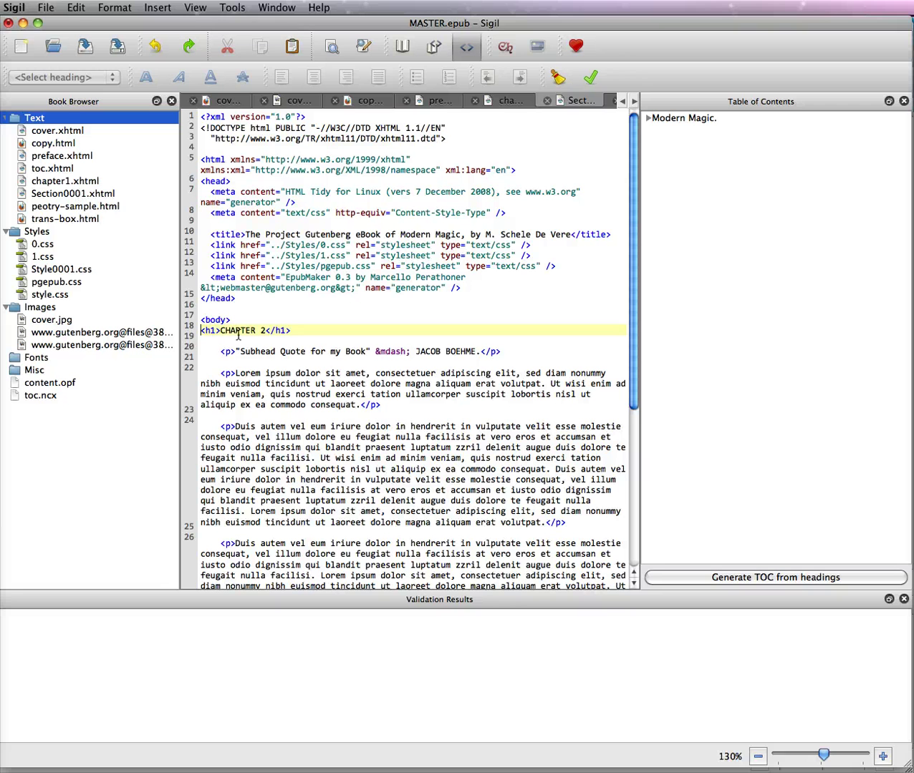
Step: Open Section0001.xhtml and choose Fix Manually for its line 31 well-formedness error
click(59, 197)
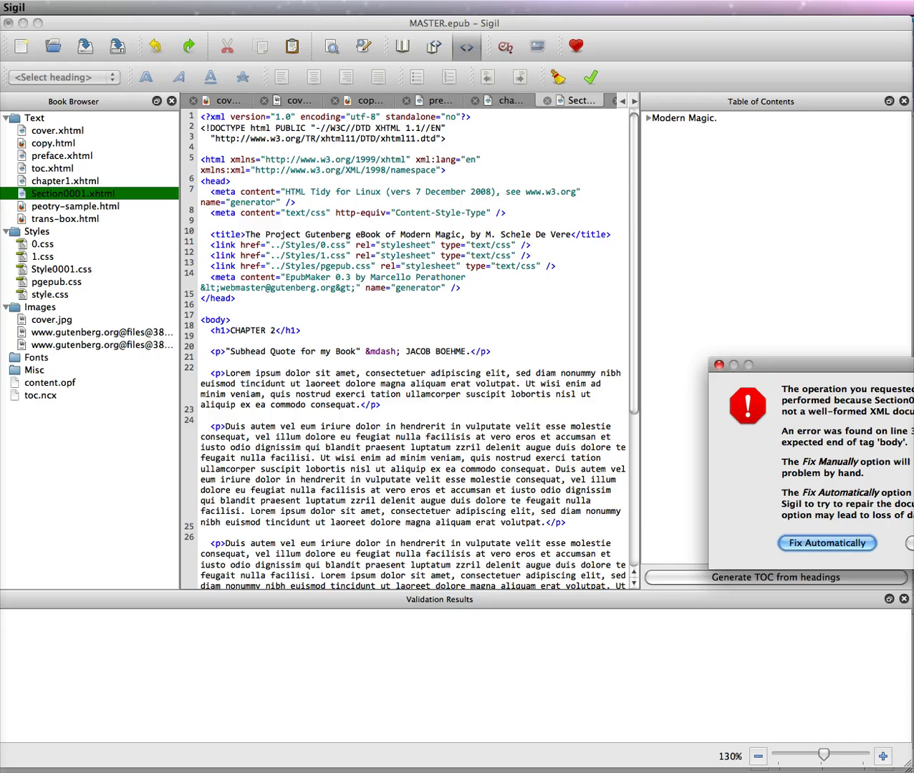
drag(864, 366, 758, 294)
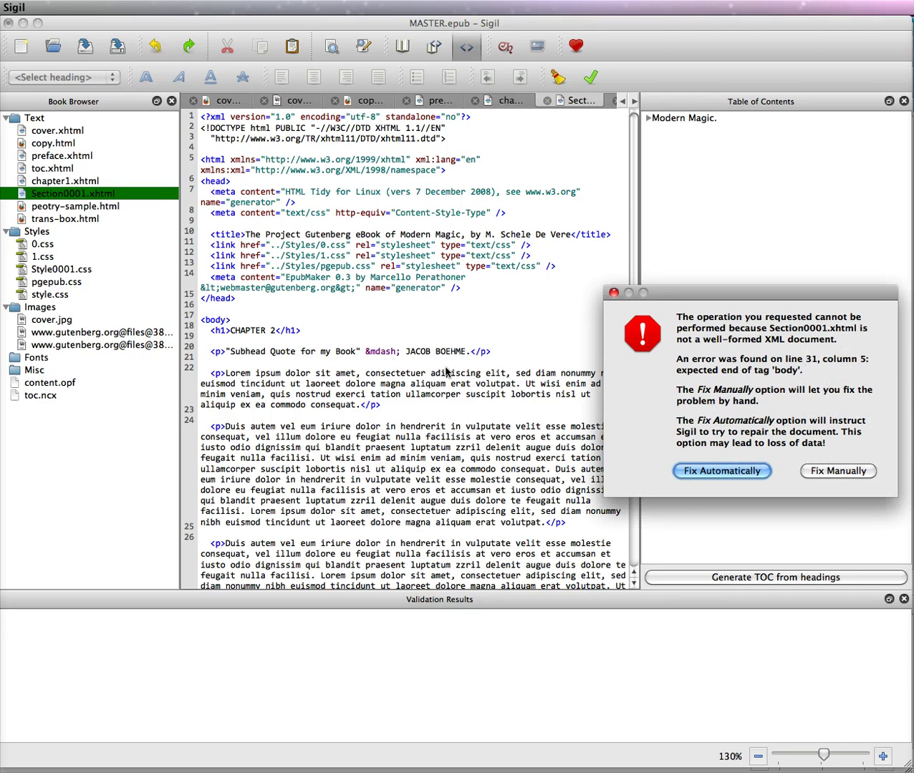
click(856, 474)
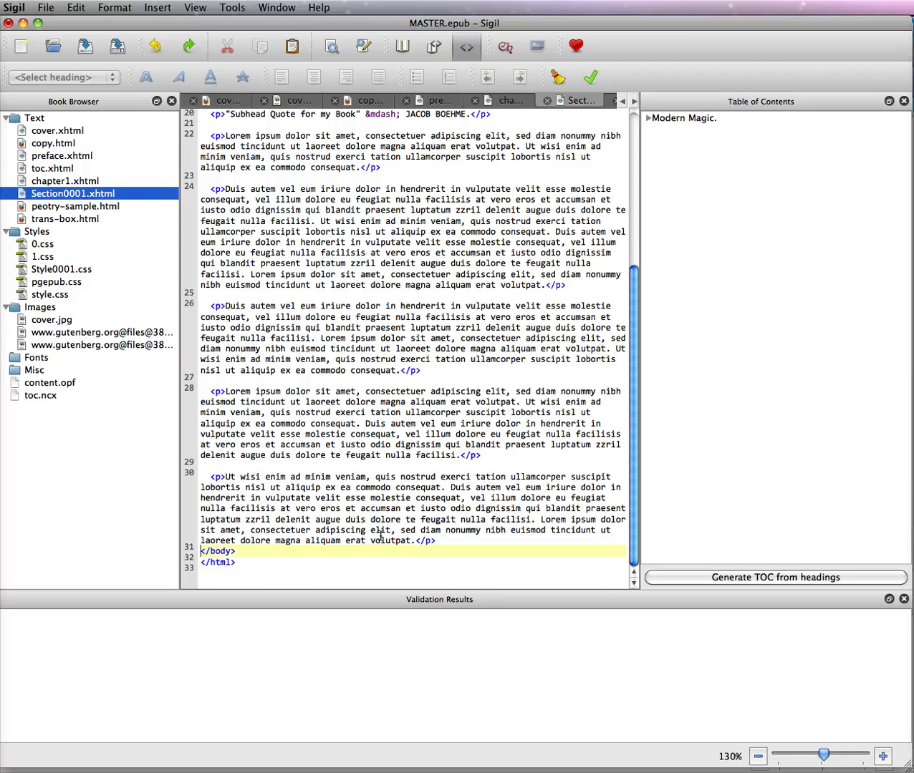
scroll(380, 536, up, 5)
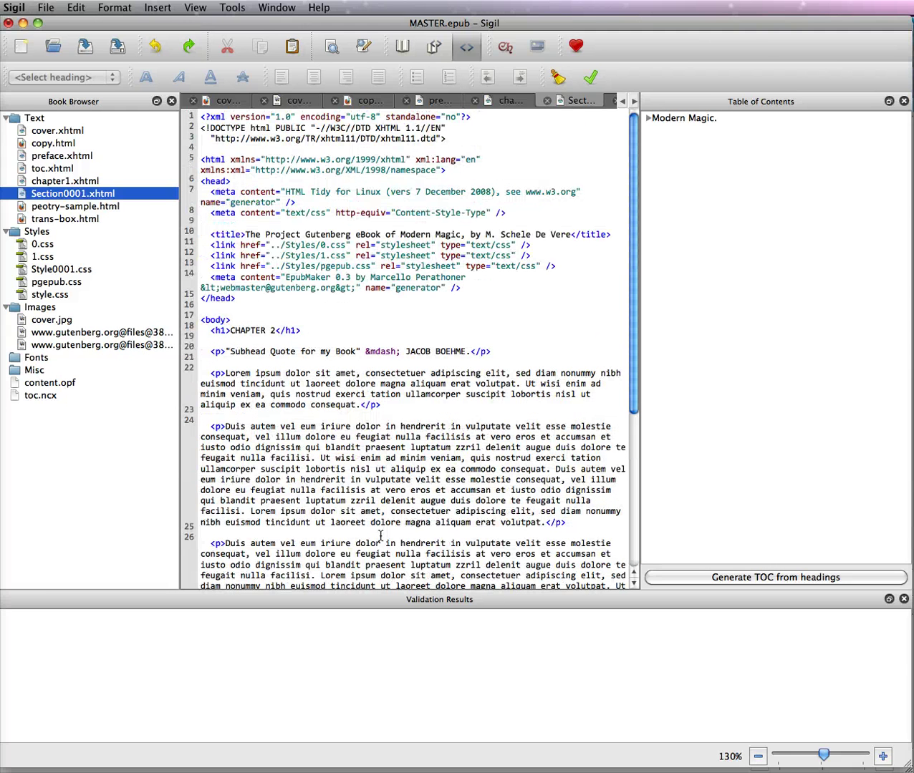